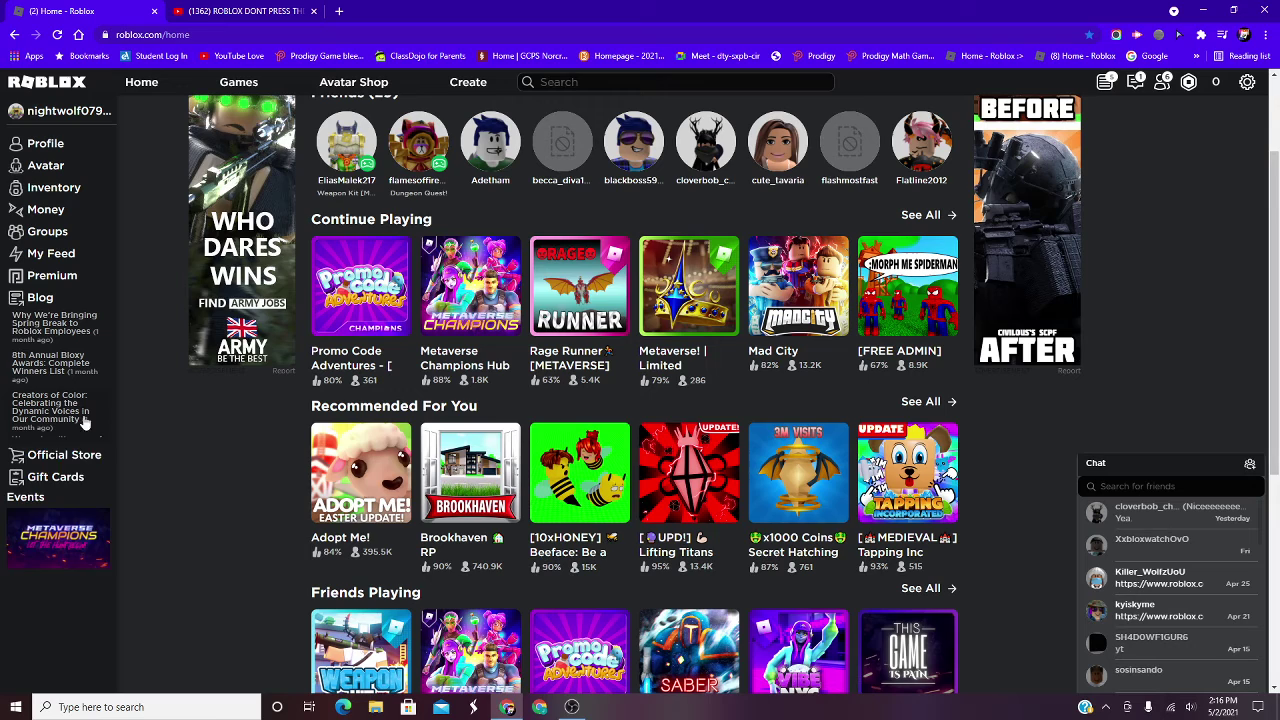
Log out, then sign in with another saved account's login and its password
click(1247, 82)
click(1207, 226)
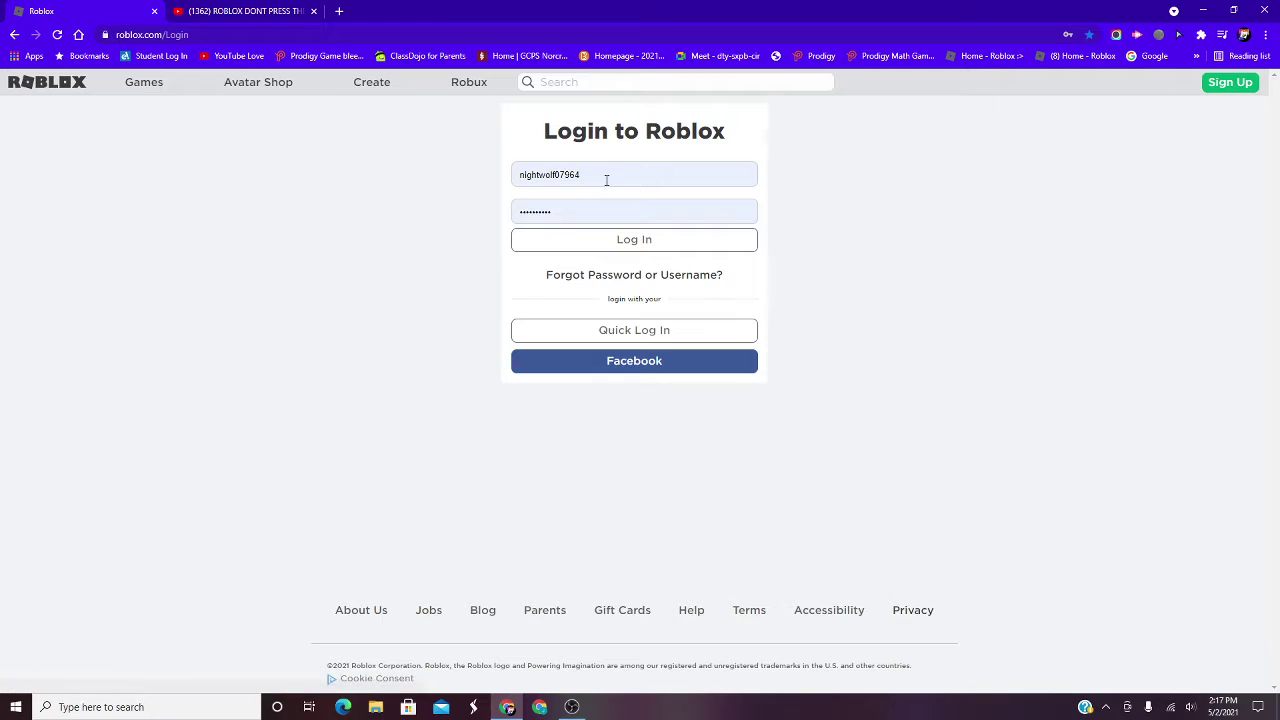
double_click(603, 175)
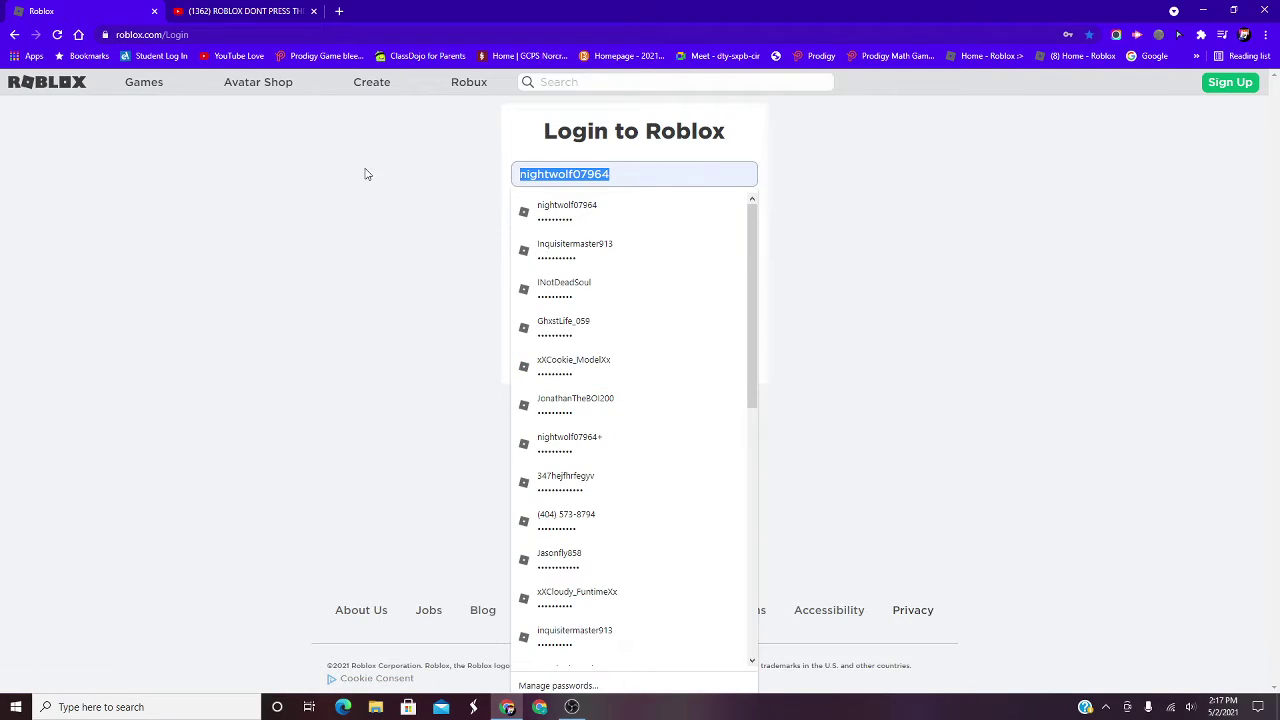
scroll(636, 508, down, 5)
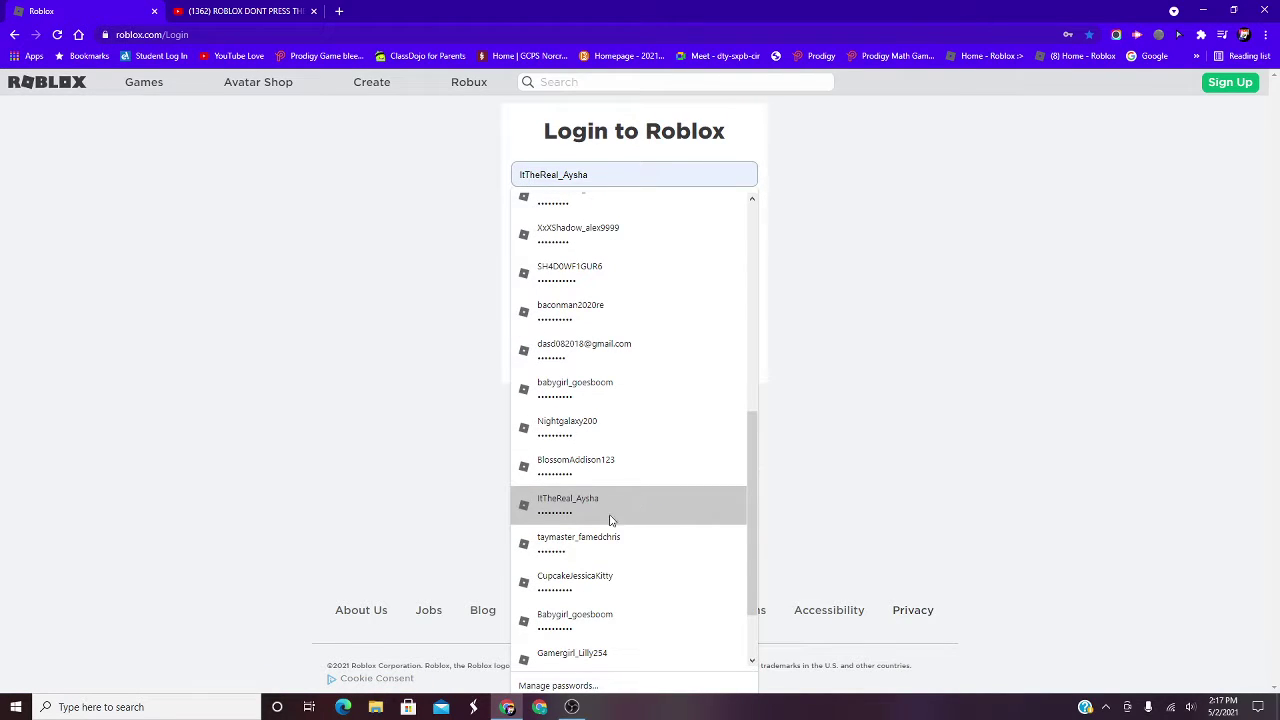
click(601, 557)
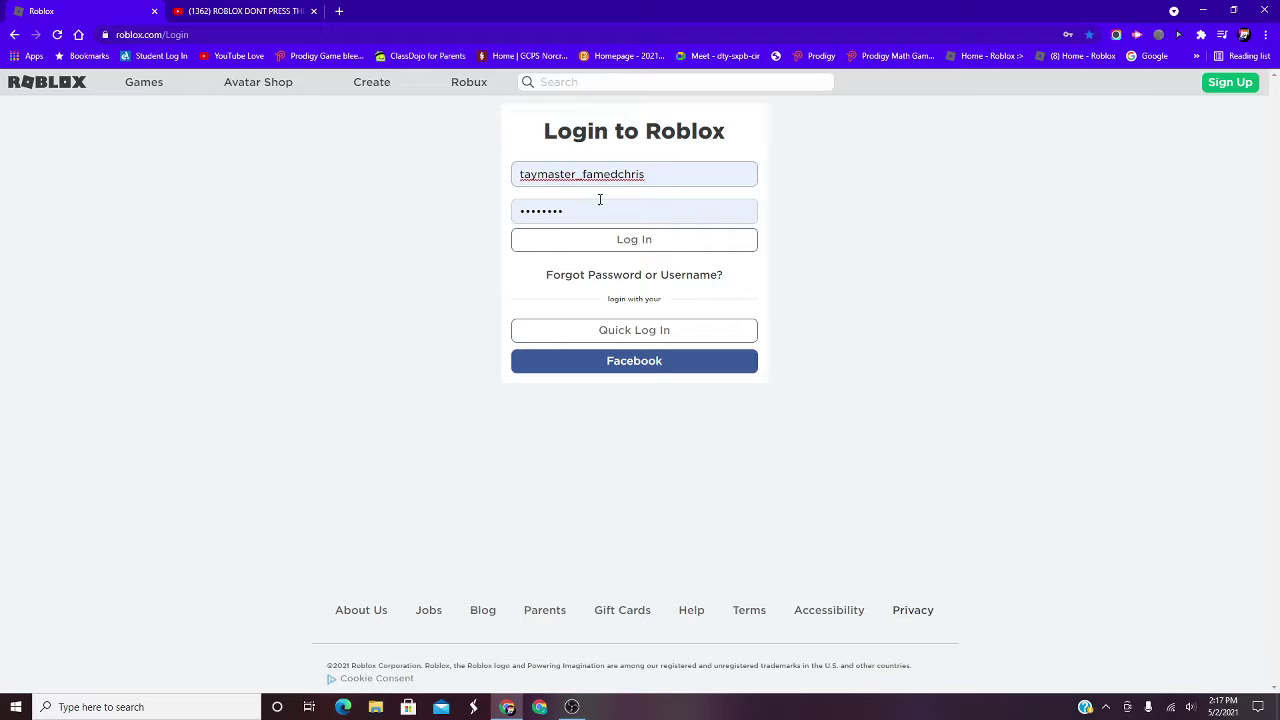
click(637, 212)
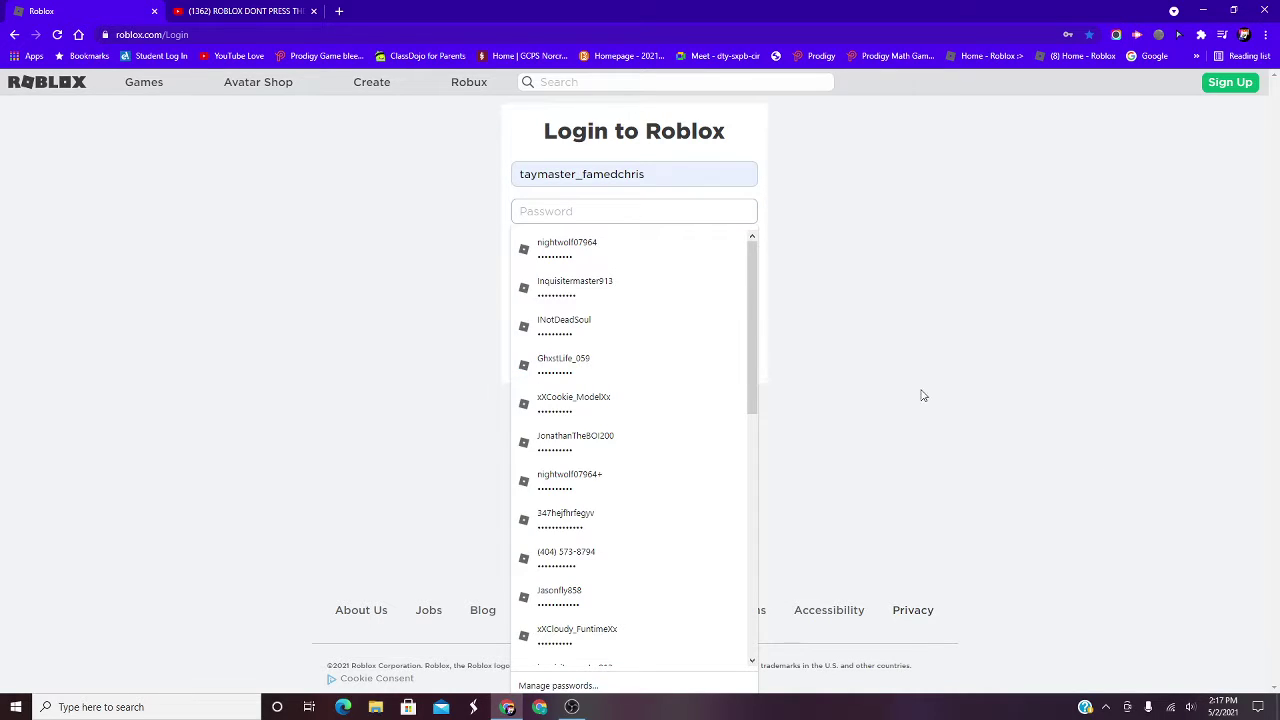
text(12)
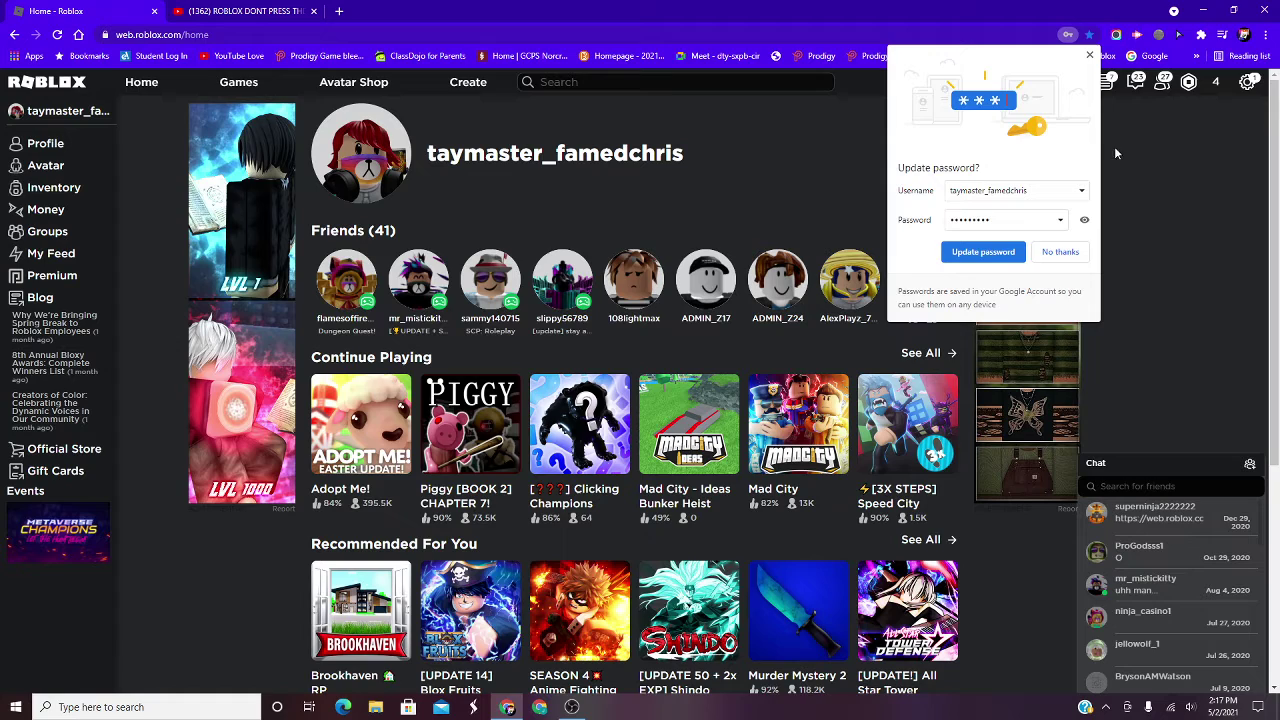
click(993, 254)
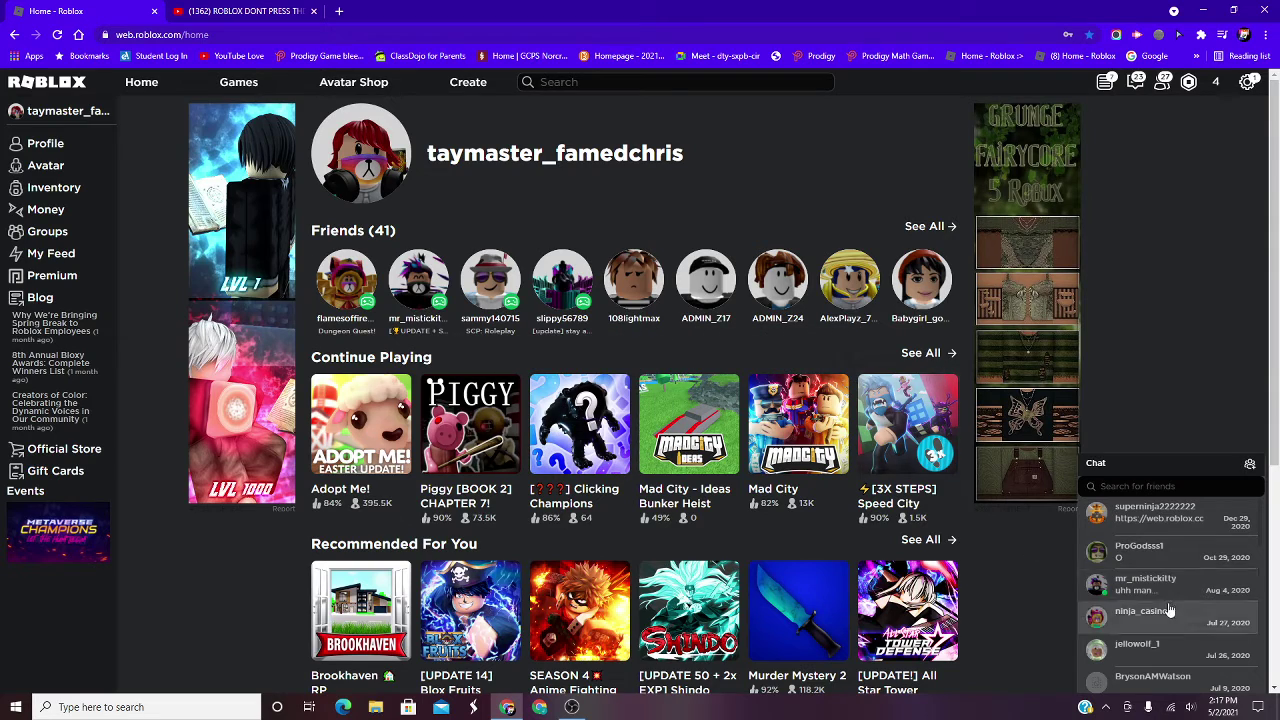
scroll(1070, 597, down, 2)
scroll(1160, 610, down, 3)
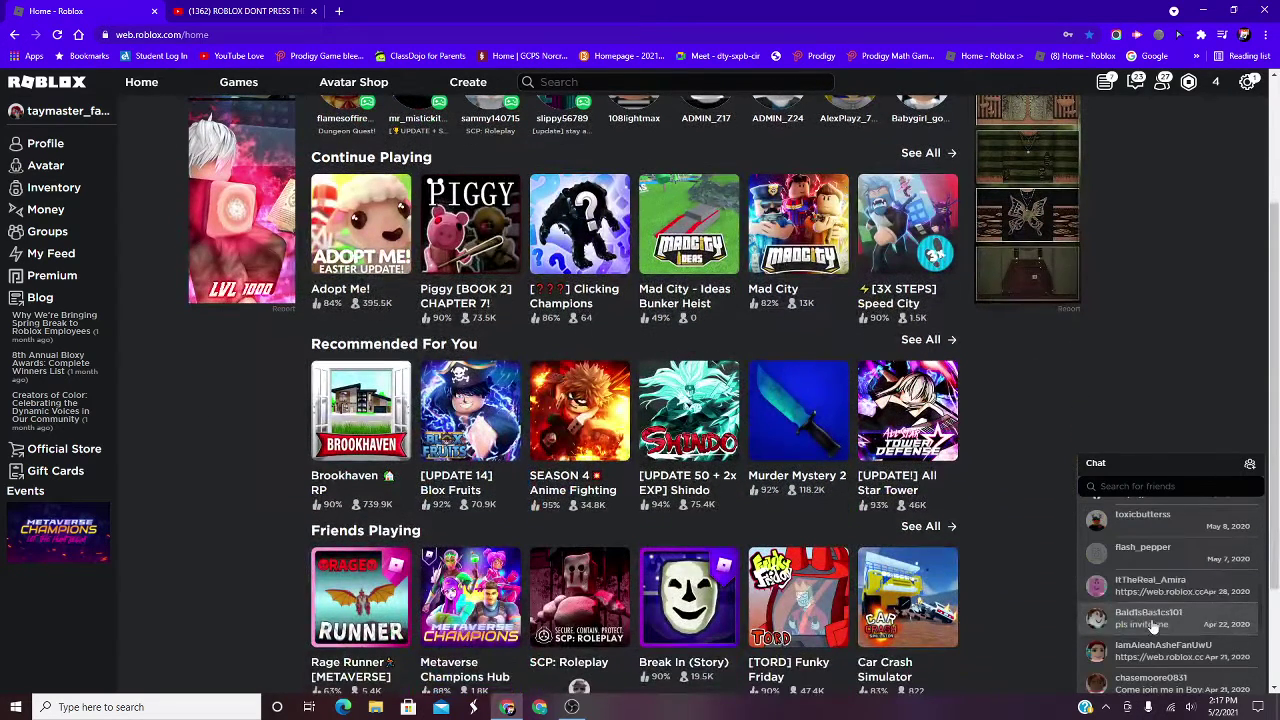
click(1140, 615)
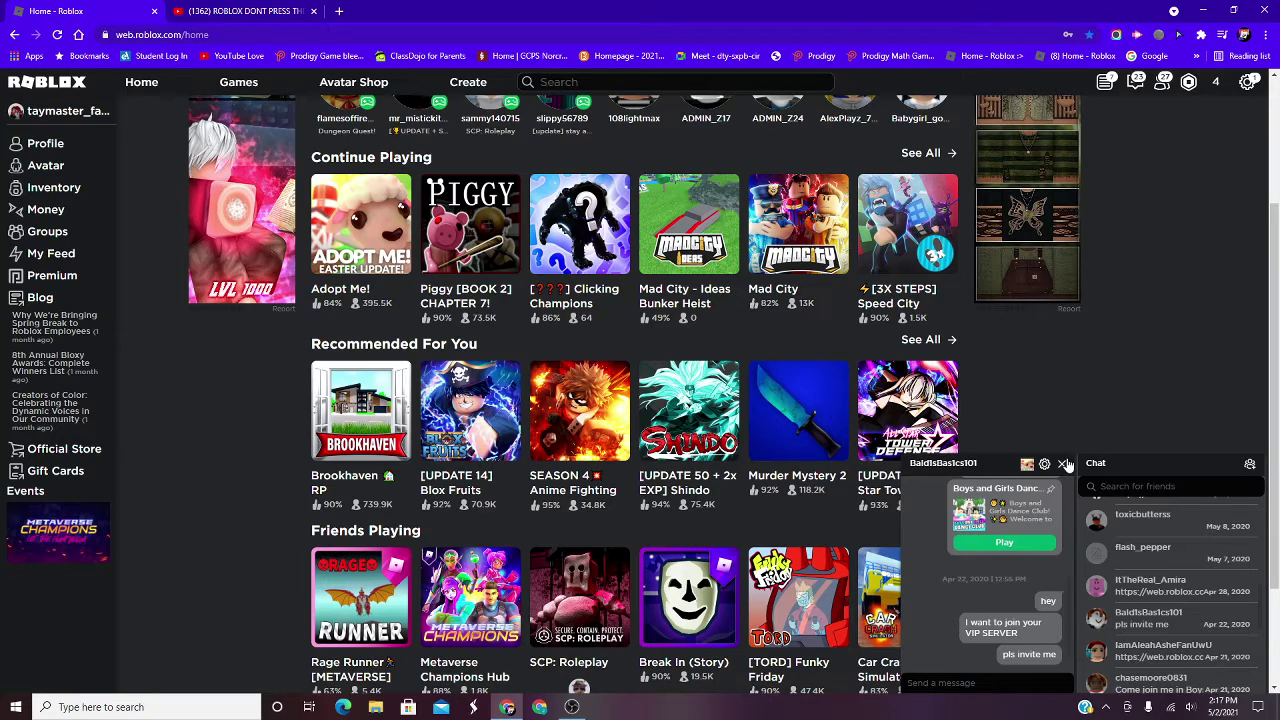
click(1066, 464)
scroll(520, 360, up, 3)
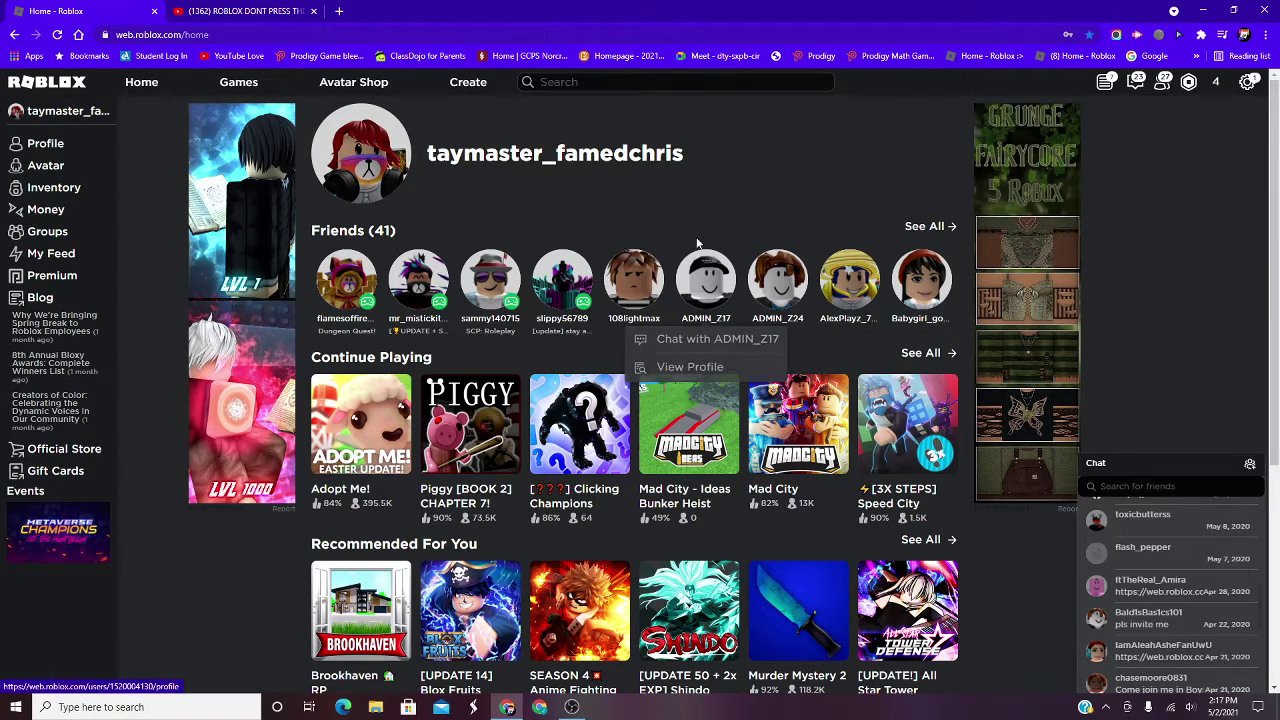
Log out, sign back in with the original saved login, and open account Settings
click(1247, 82)
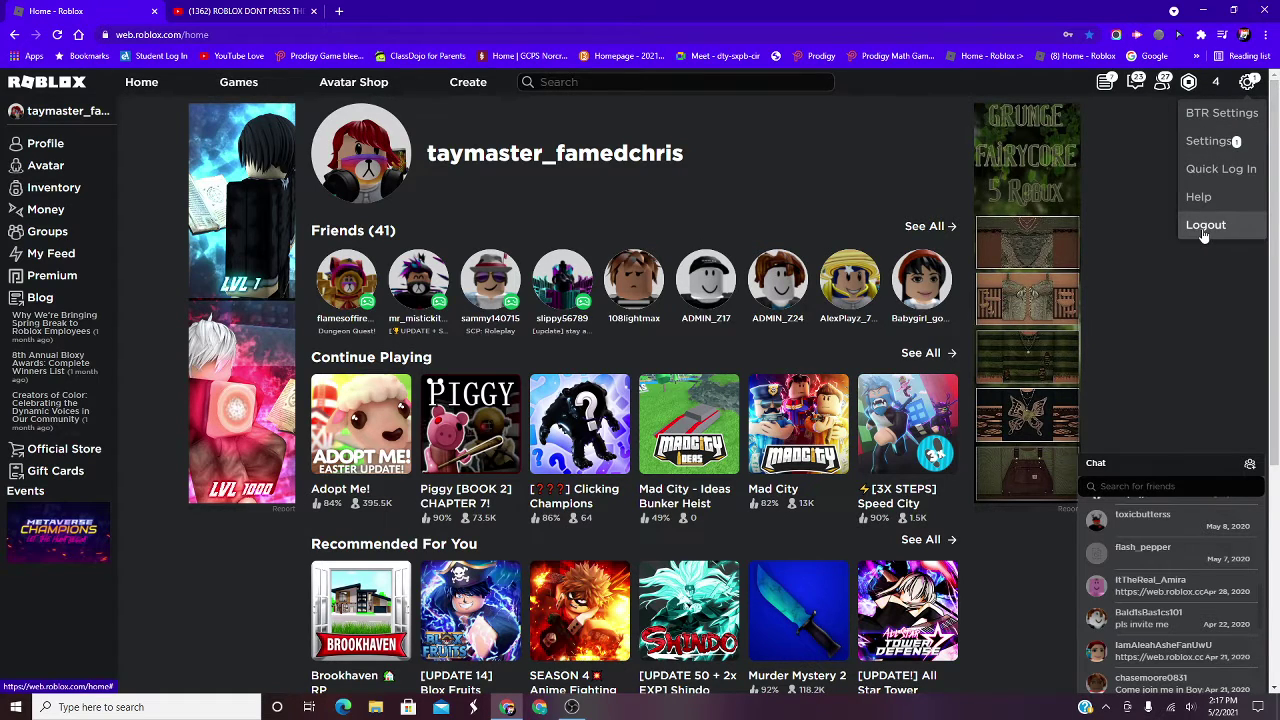
click(1204, 227)
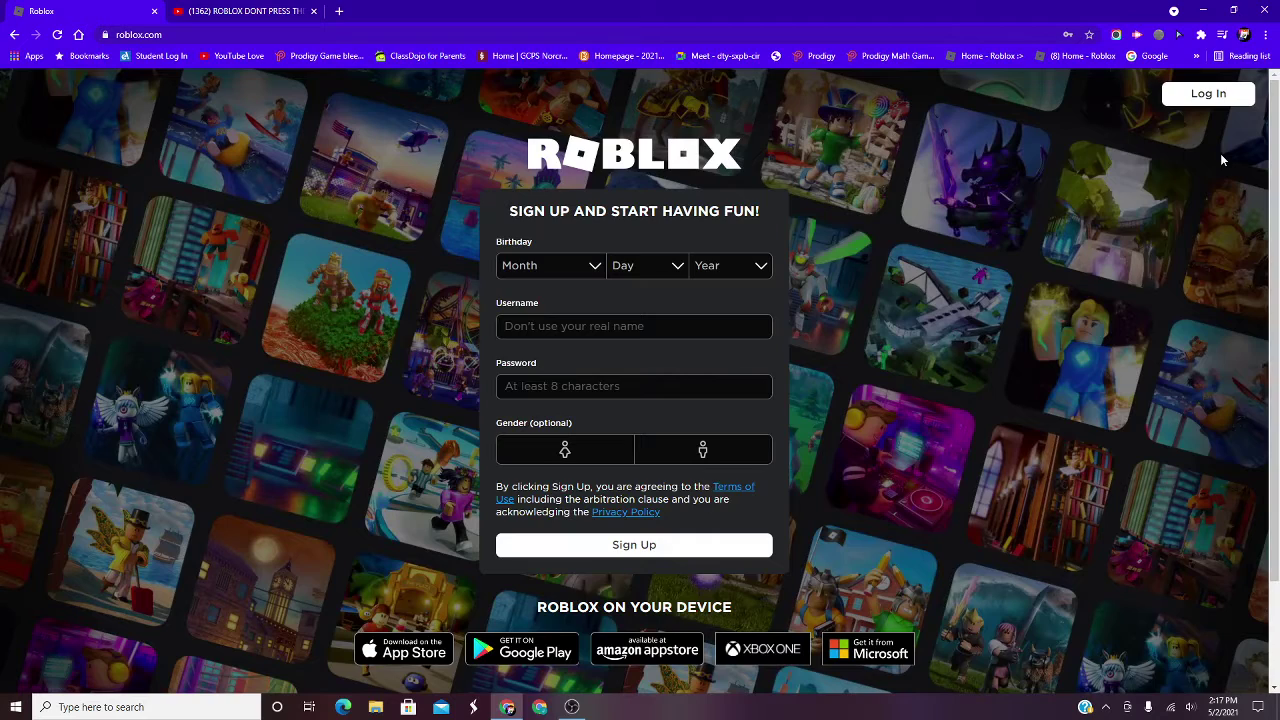
click(1204, 93)
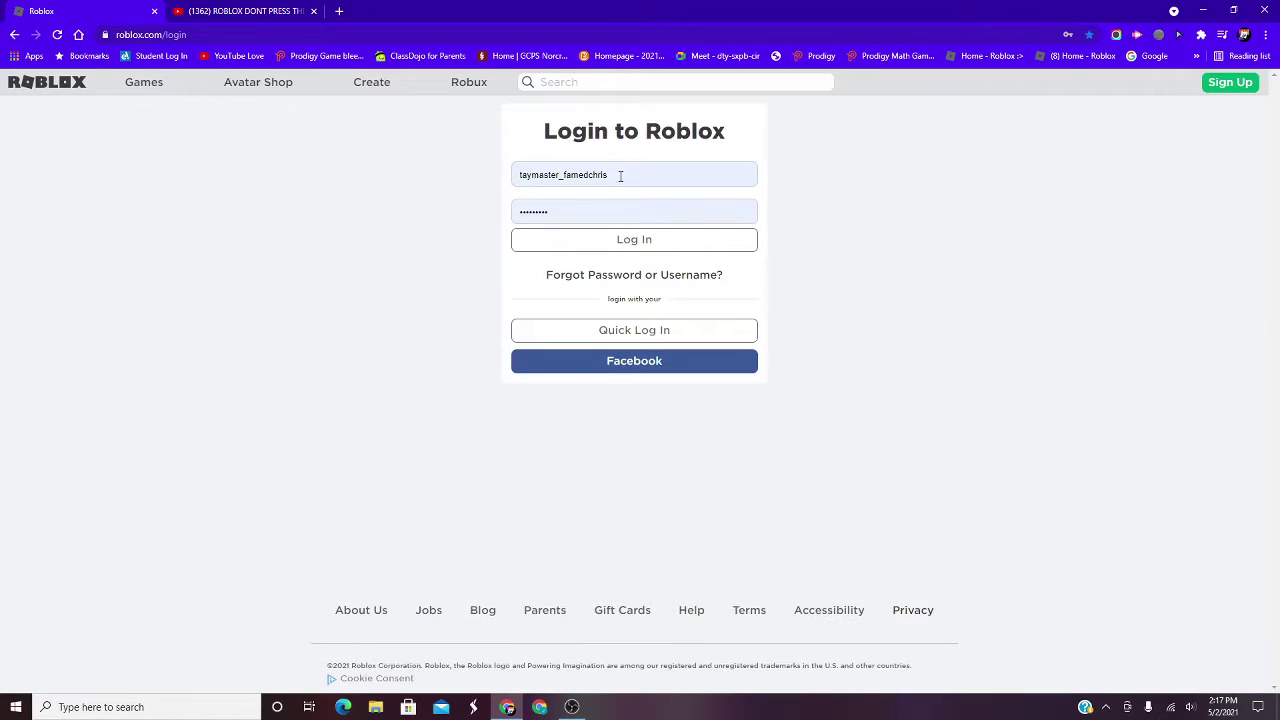
click(622, 174)
click(549, 246)
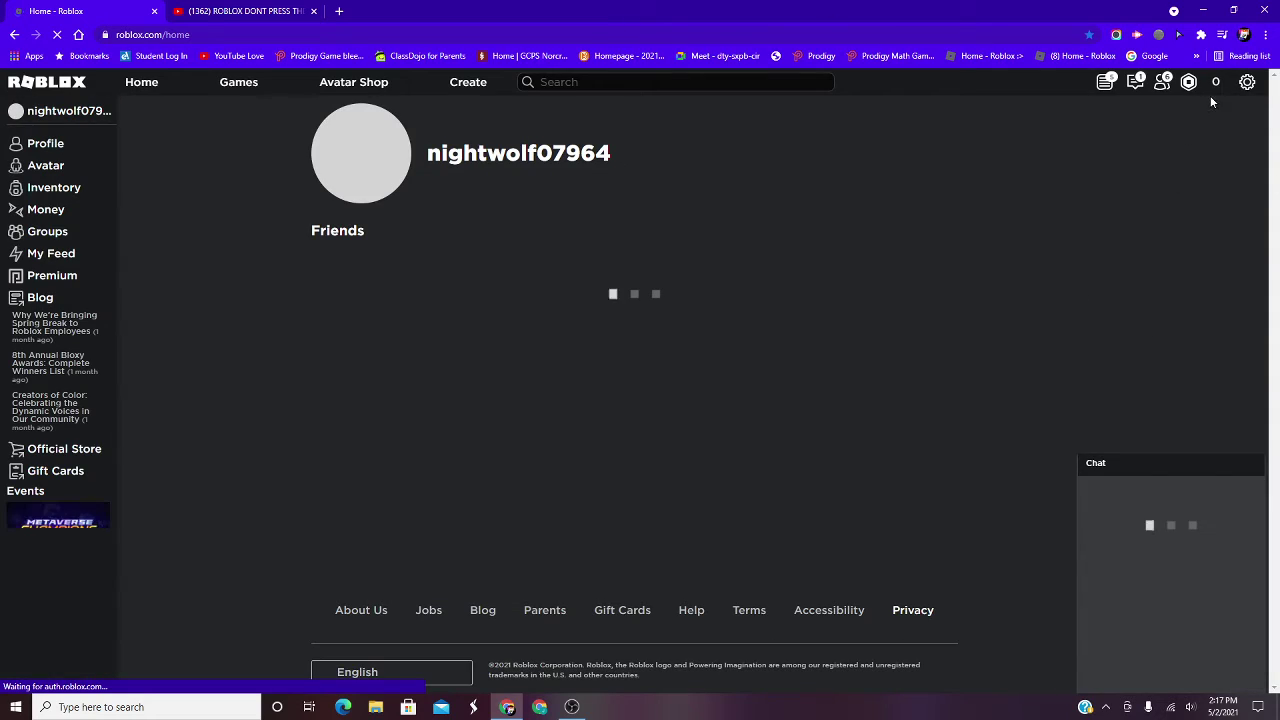
click(1246, 84)
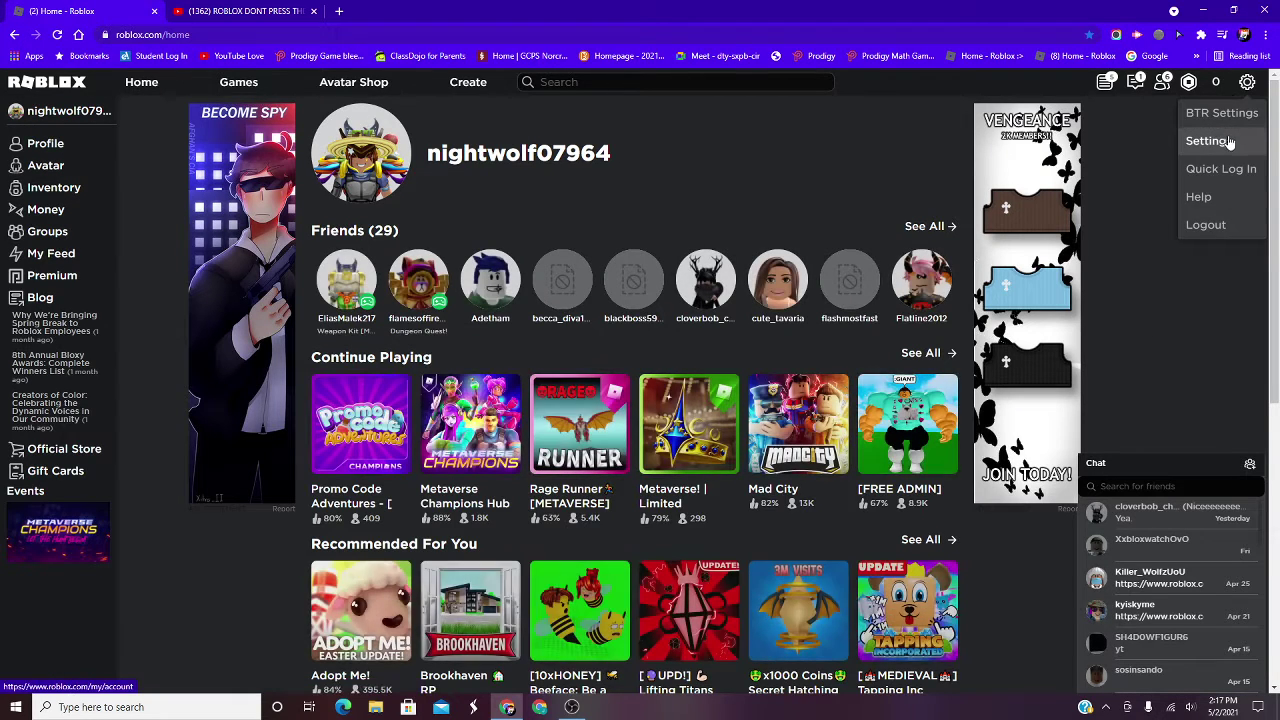
click(1208, 141)
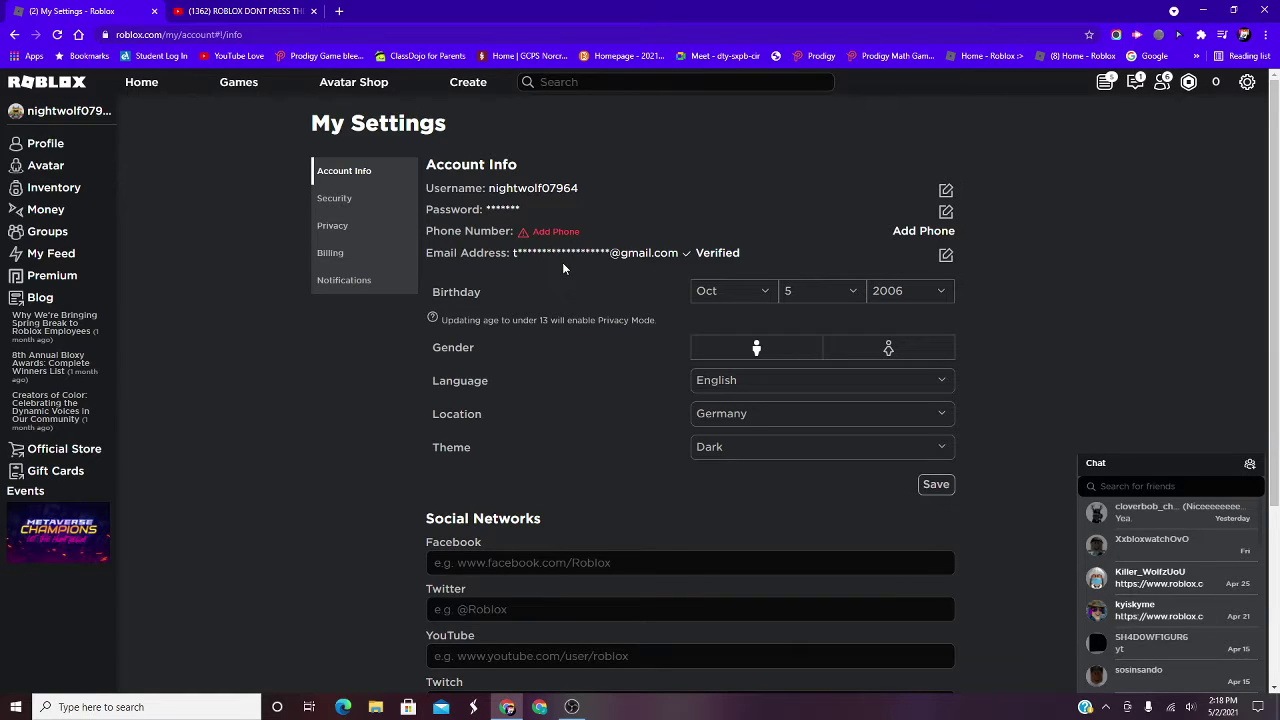
Open Forgot Password, choose the email reset option over phone, and leave the email field empty
click(1247, 82)
click(1238, 230)
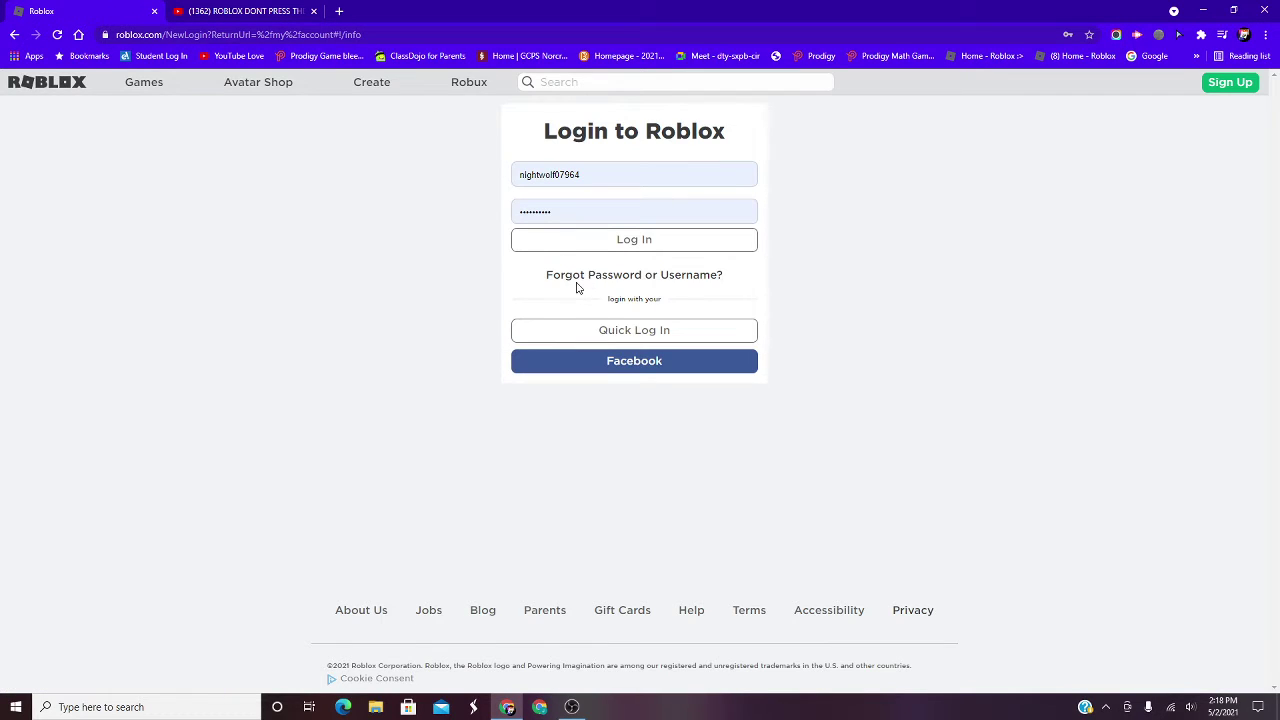
click(575, 279)
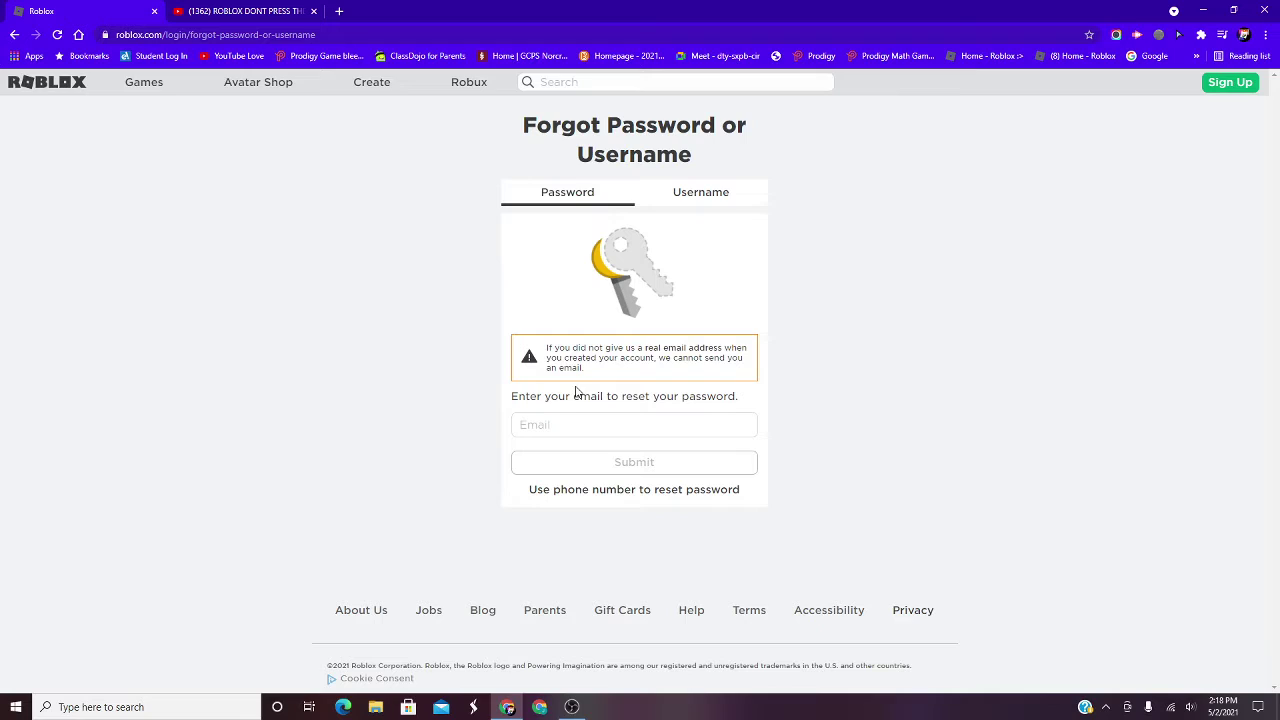
click(619, 490)
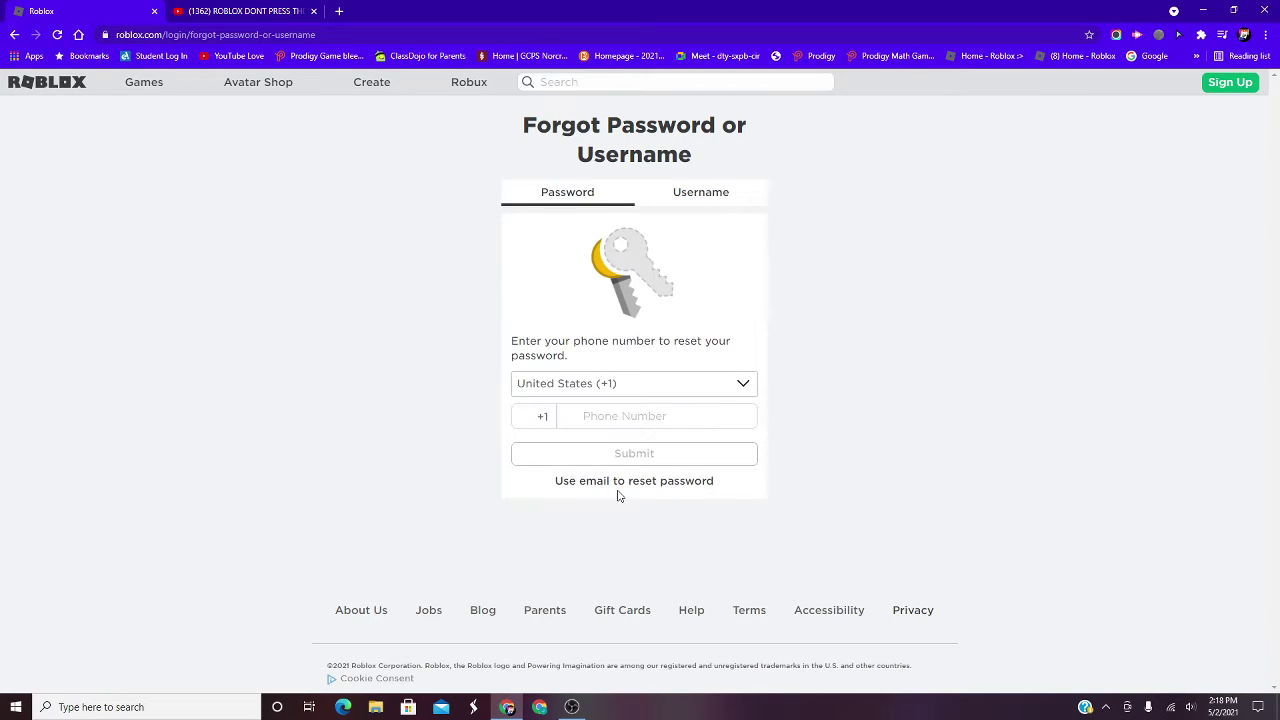
click(621, 484)
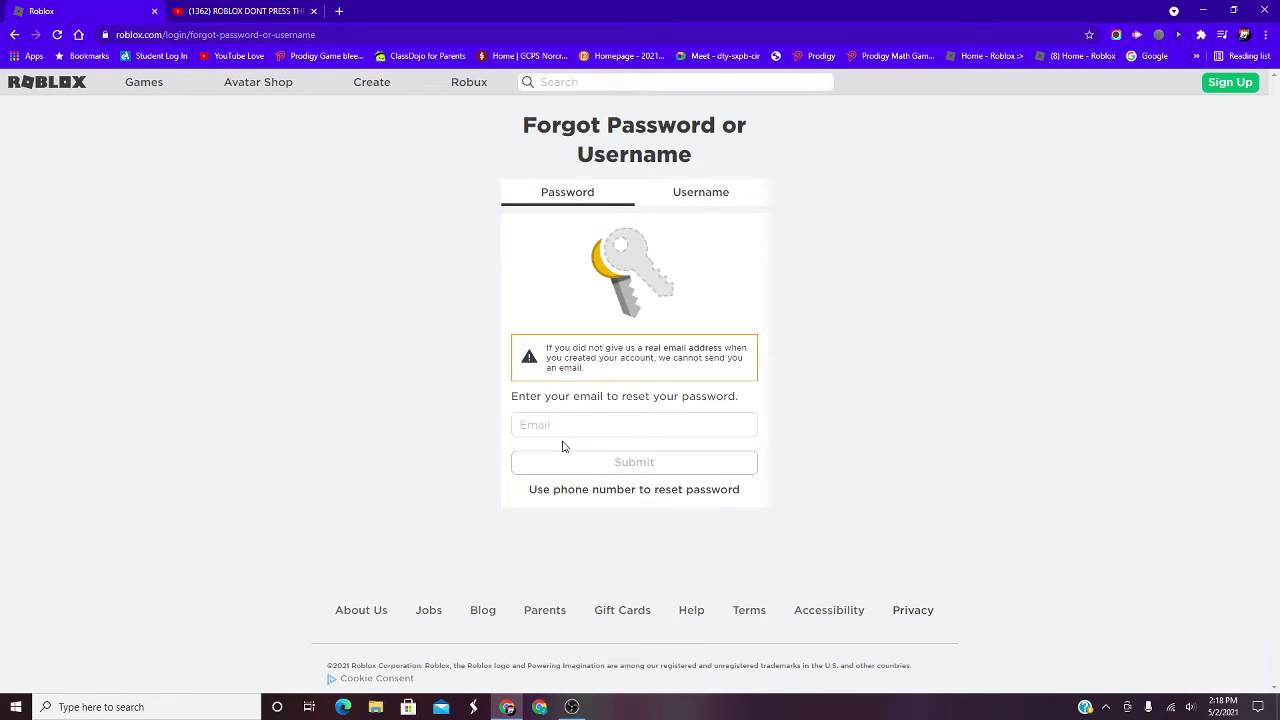
click(550, 425)
text(t)
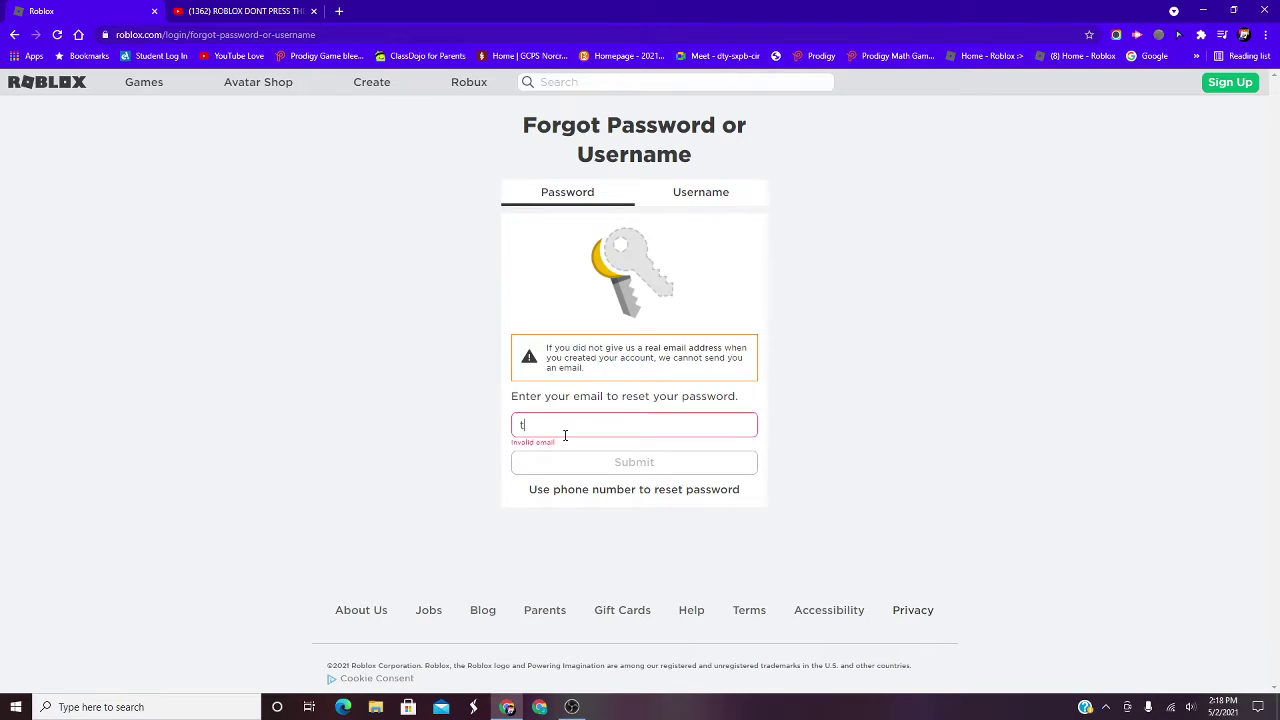
text(he)
key(BackSpace)
key(BackSpace)
key(BackSpace)
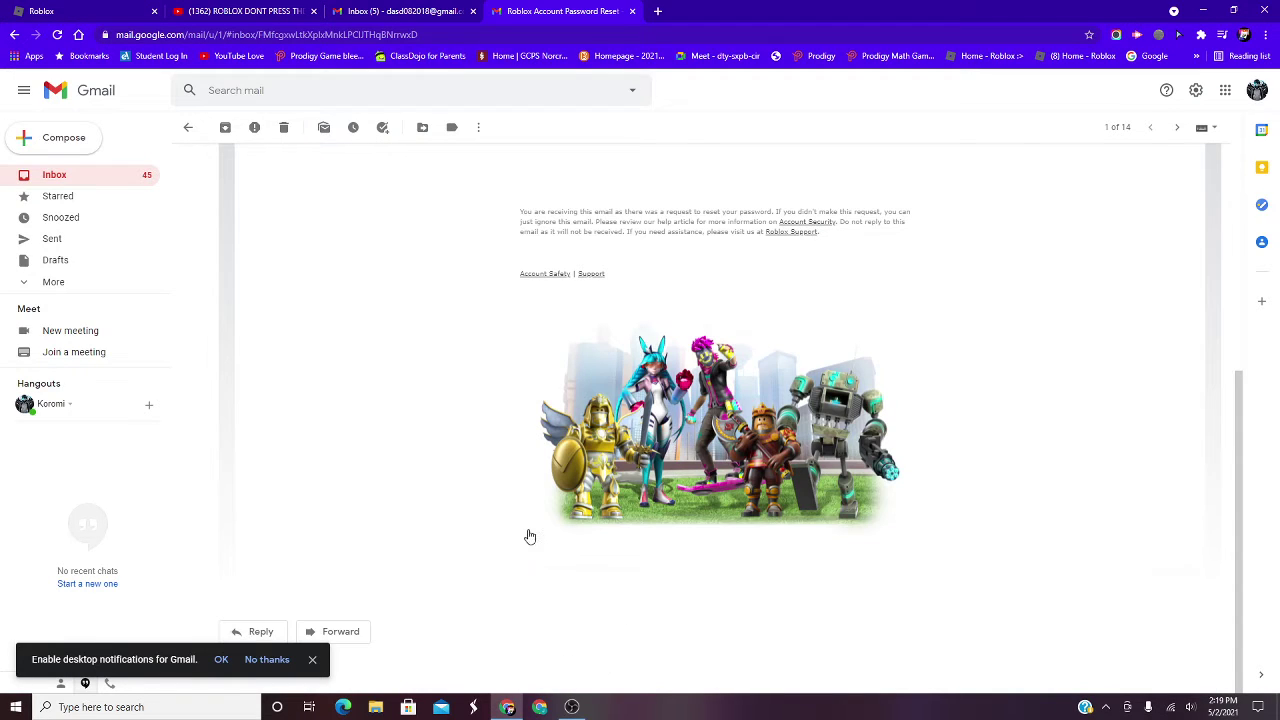
Return from the reset email to the Gmail inbox, checking Social before settling on Promotions
scroll(526, 536, up, 5)
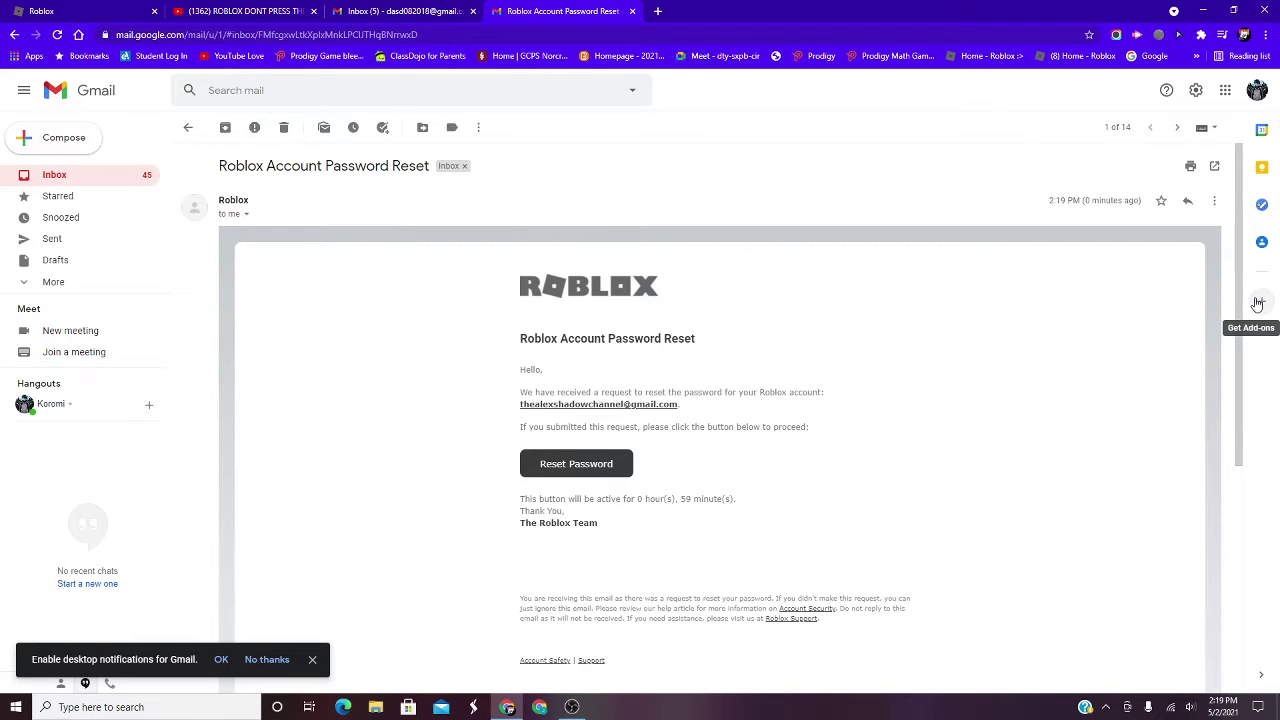
click(188, 127)
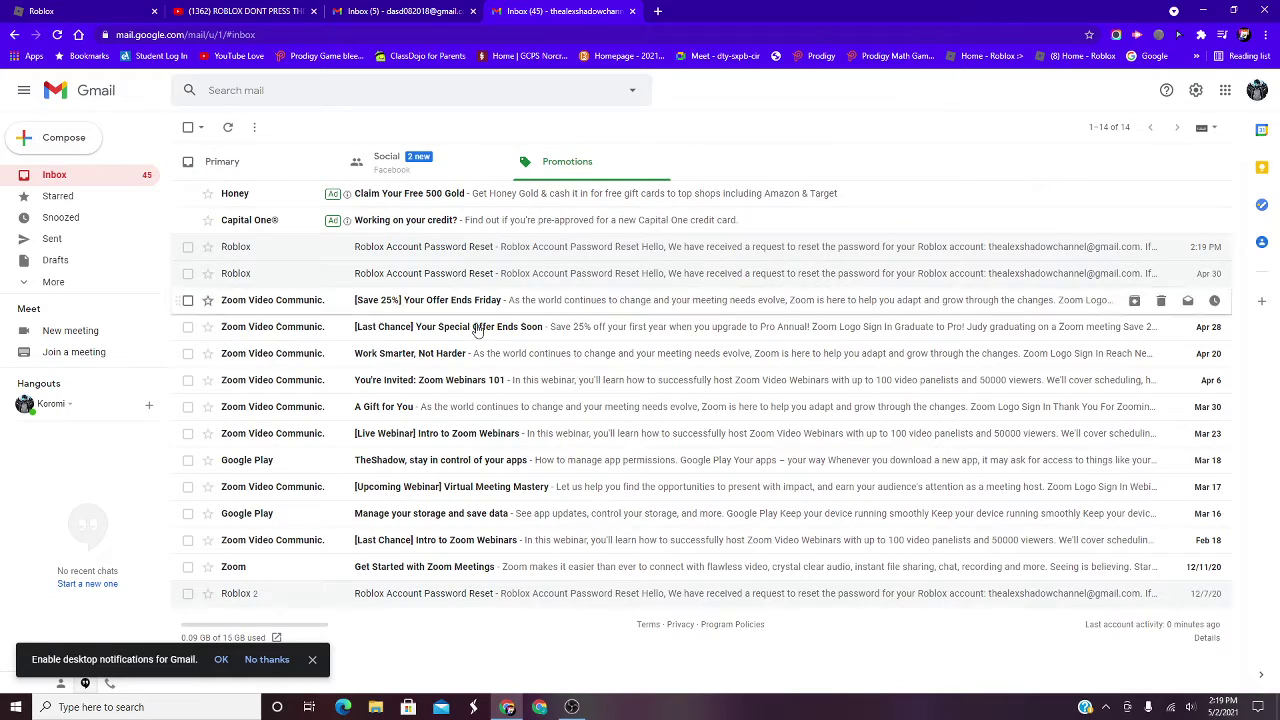
mouse_move(700, 593)
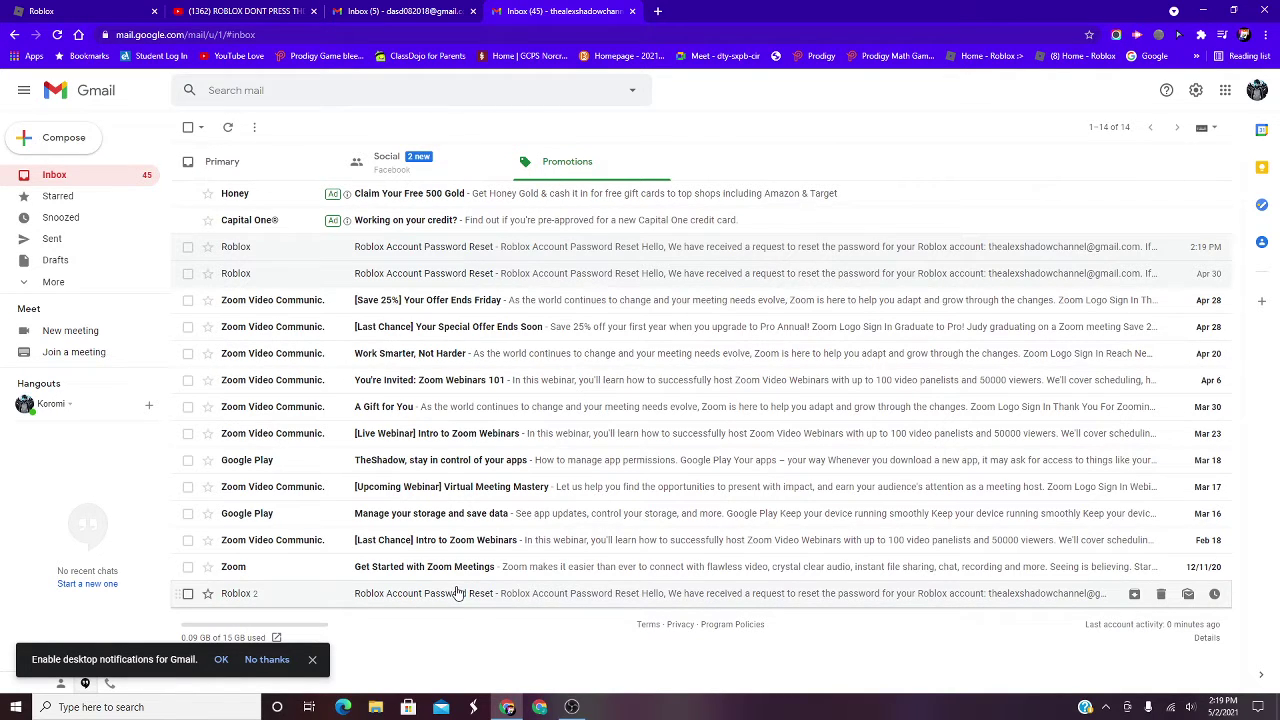
click(386, 161)
click(565, 164)
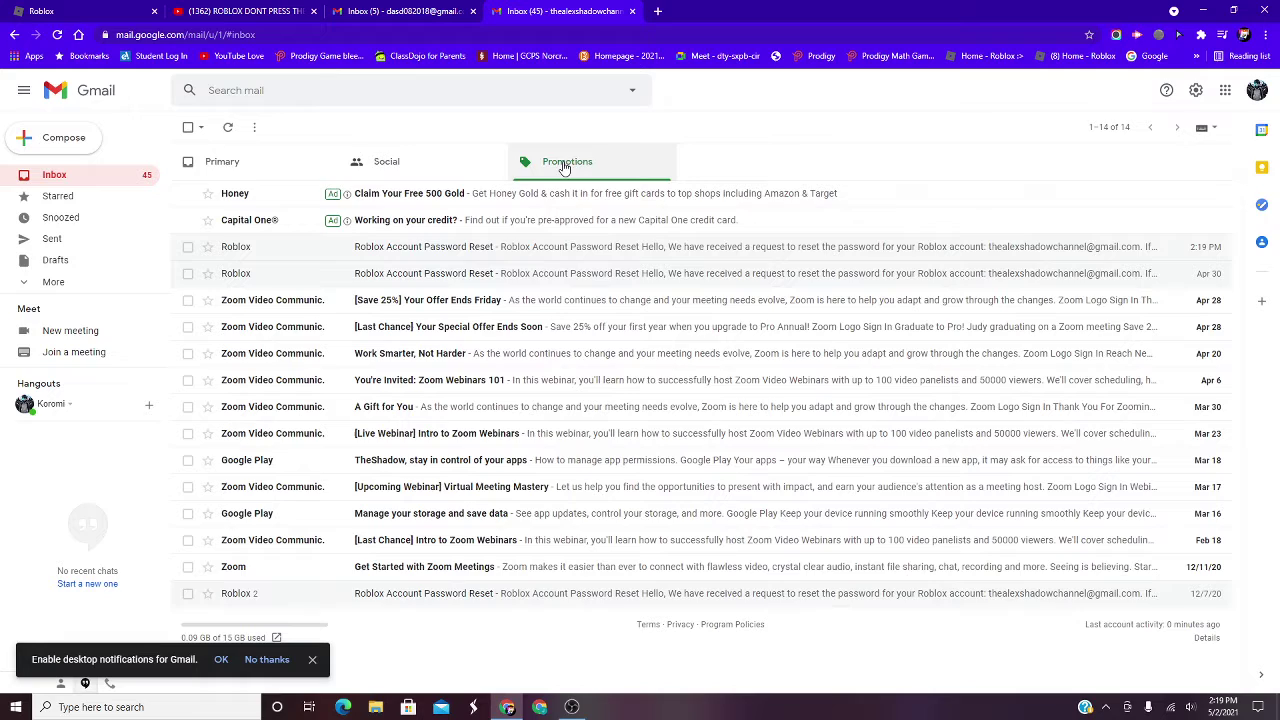
Follow the Roblox reset email to the new-password form for the first listed account
click(14, 35)
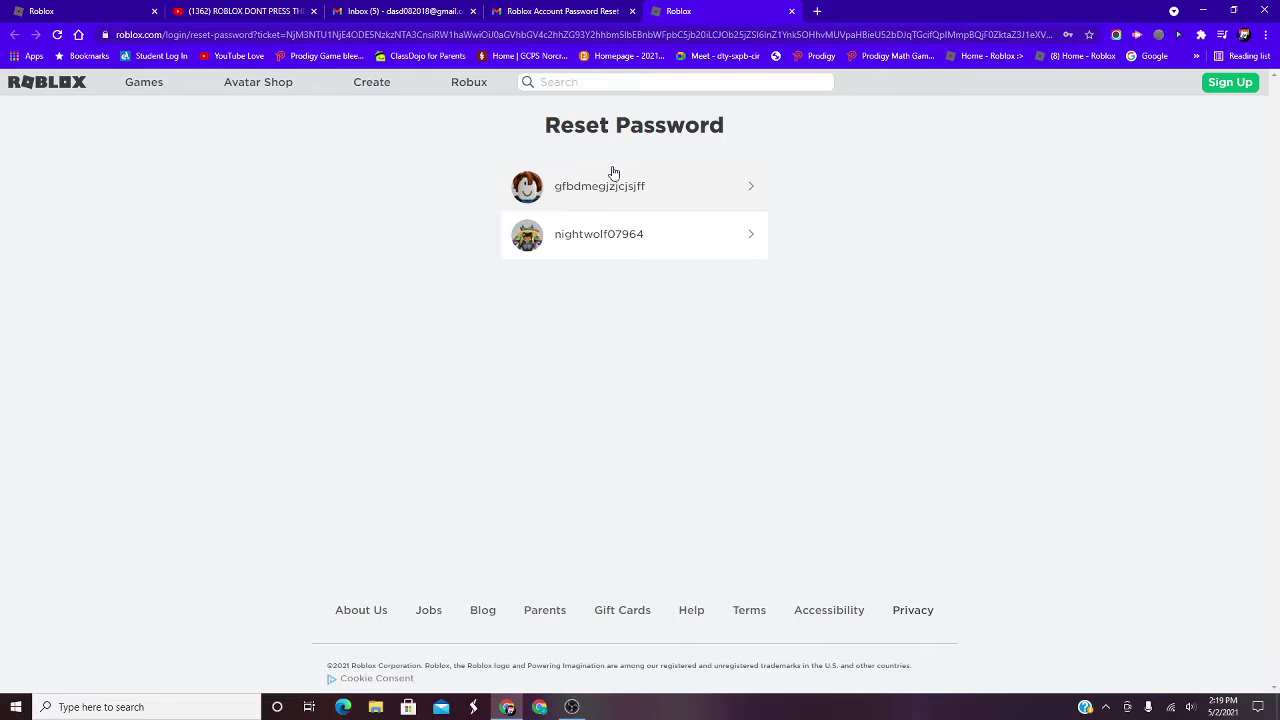
click(706, 240)
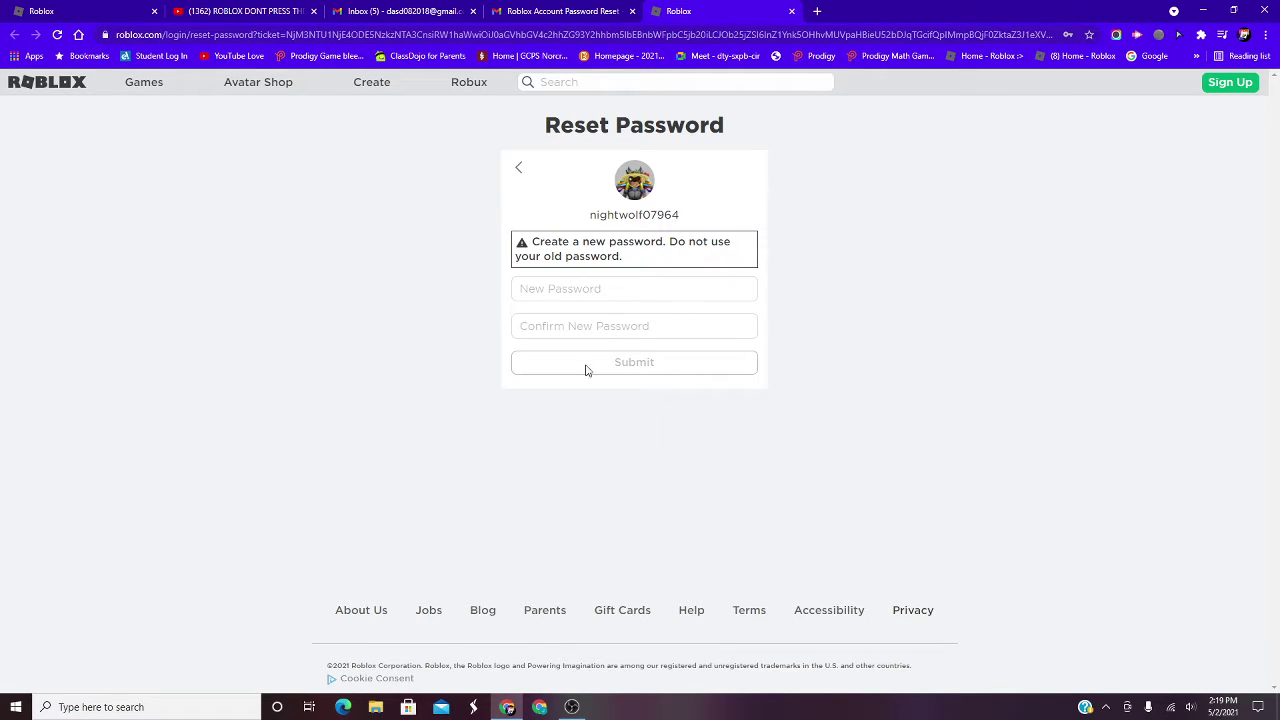
click(518, 168)
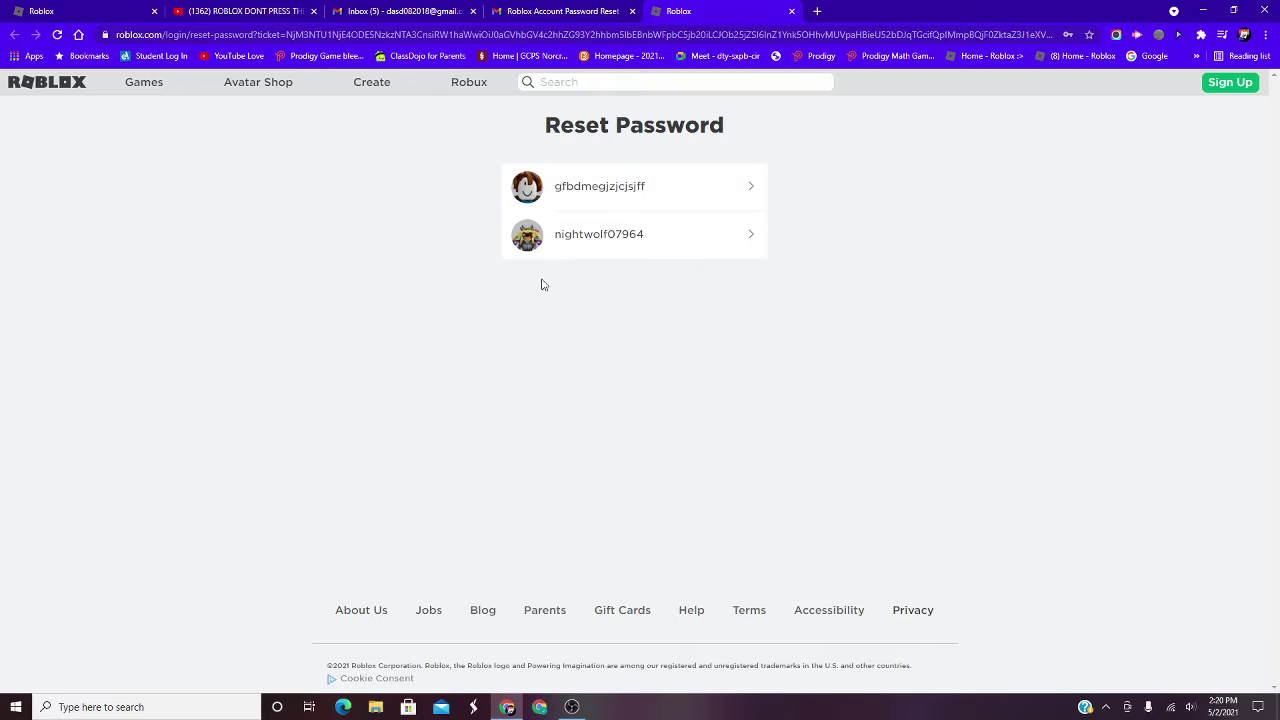
click(750, 186)
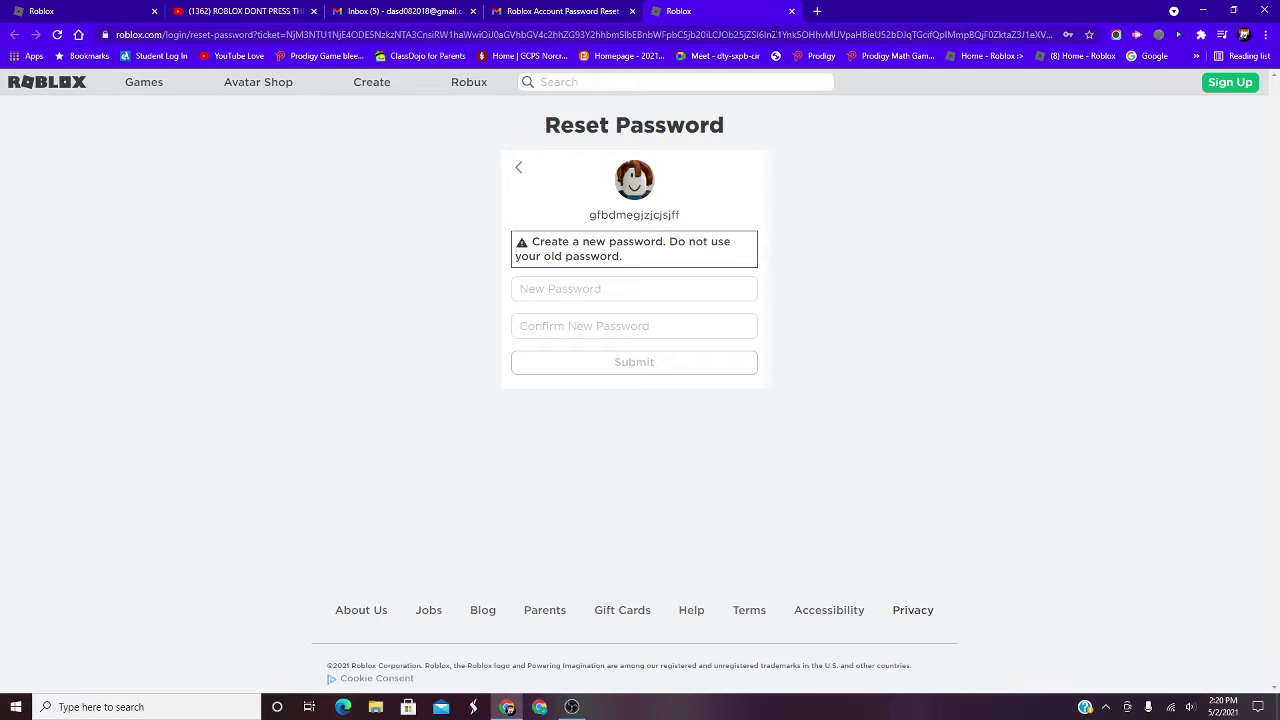
Close the reset-password tab and switch back to the Roblox Forgot Password tab
click(792, 12)
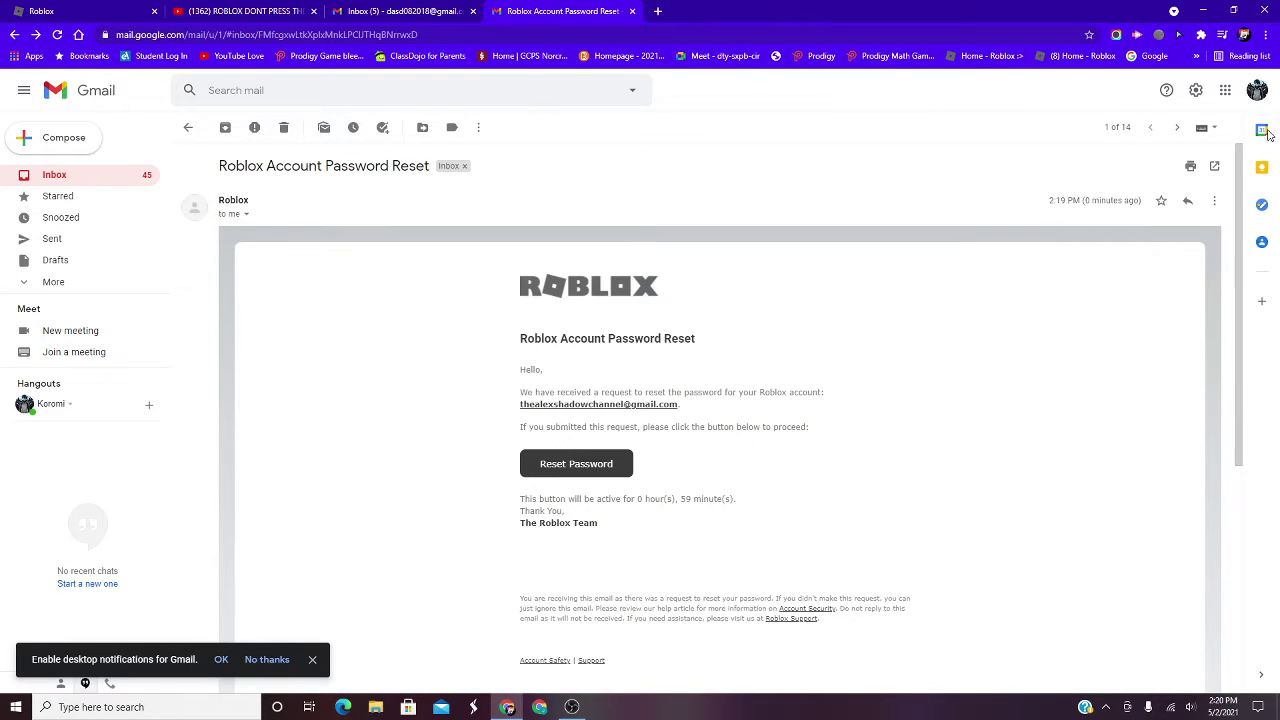
click(42, 8)
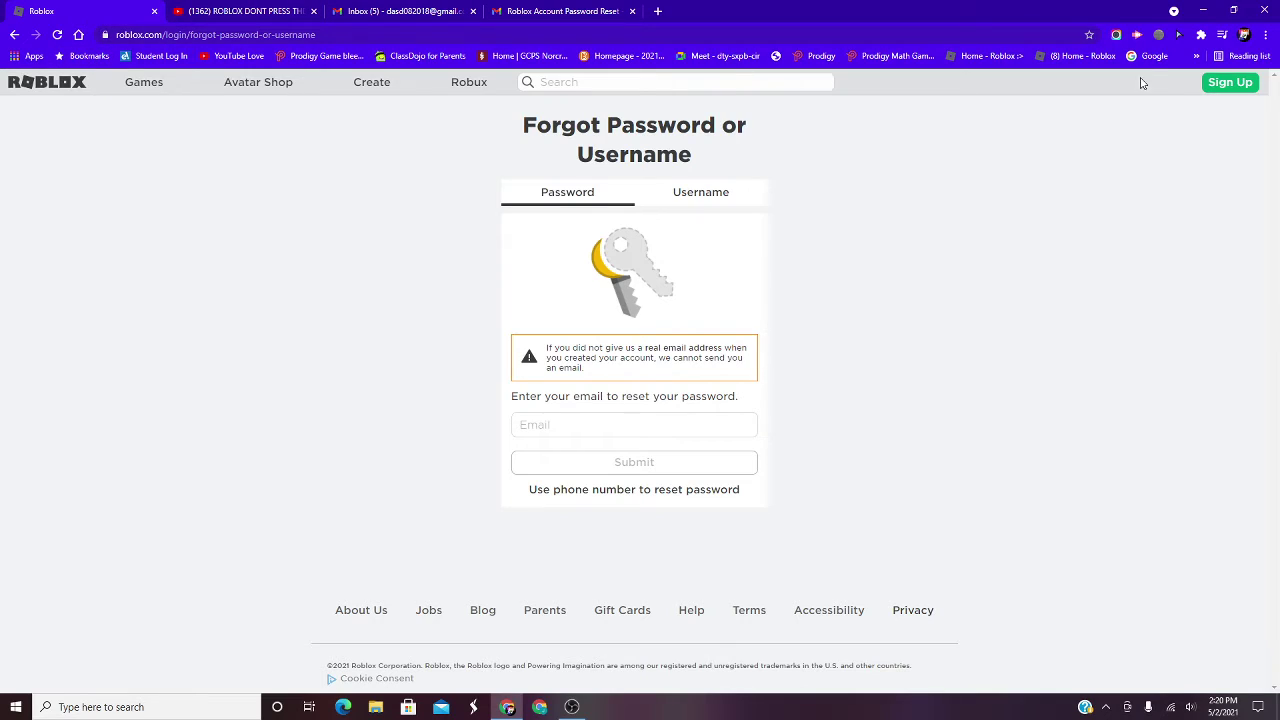
Go back to the Roblox login page, then reload the Roblox home page
click(12, 35)
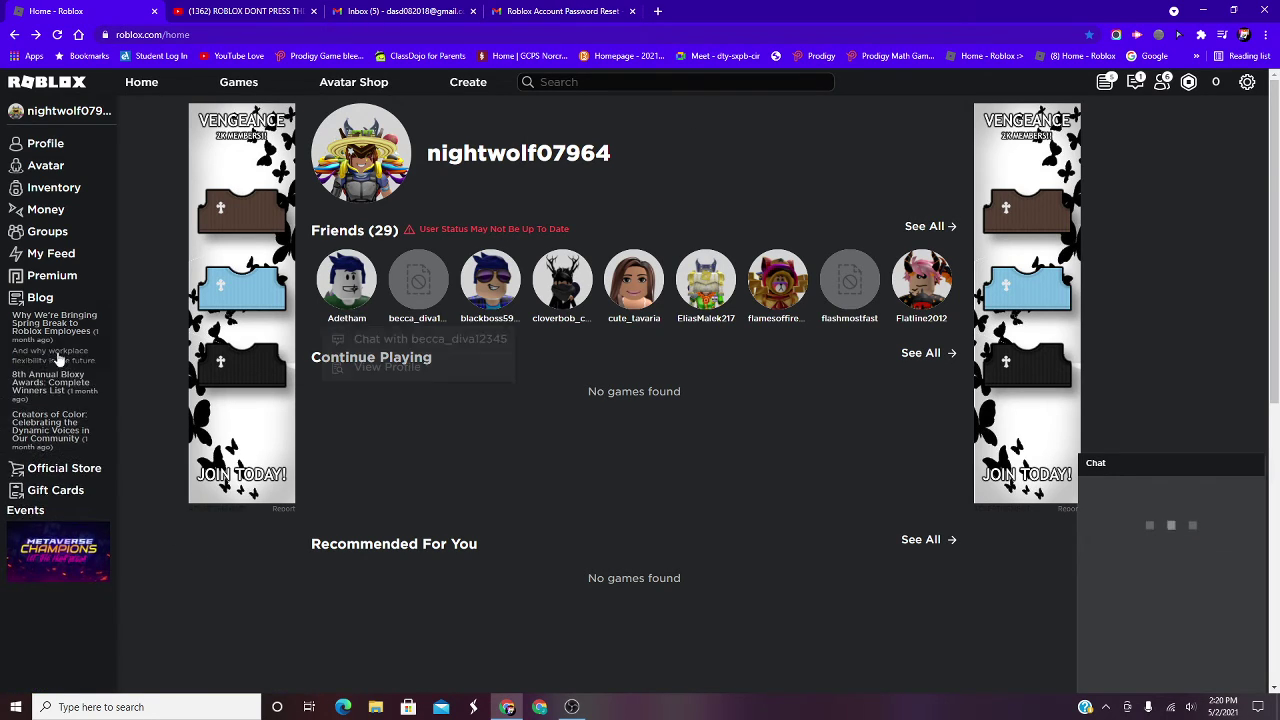
click(58, 35)
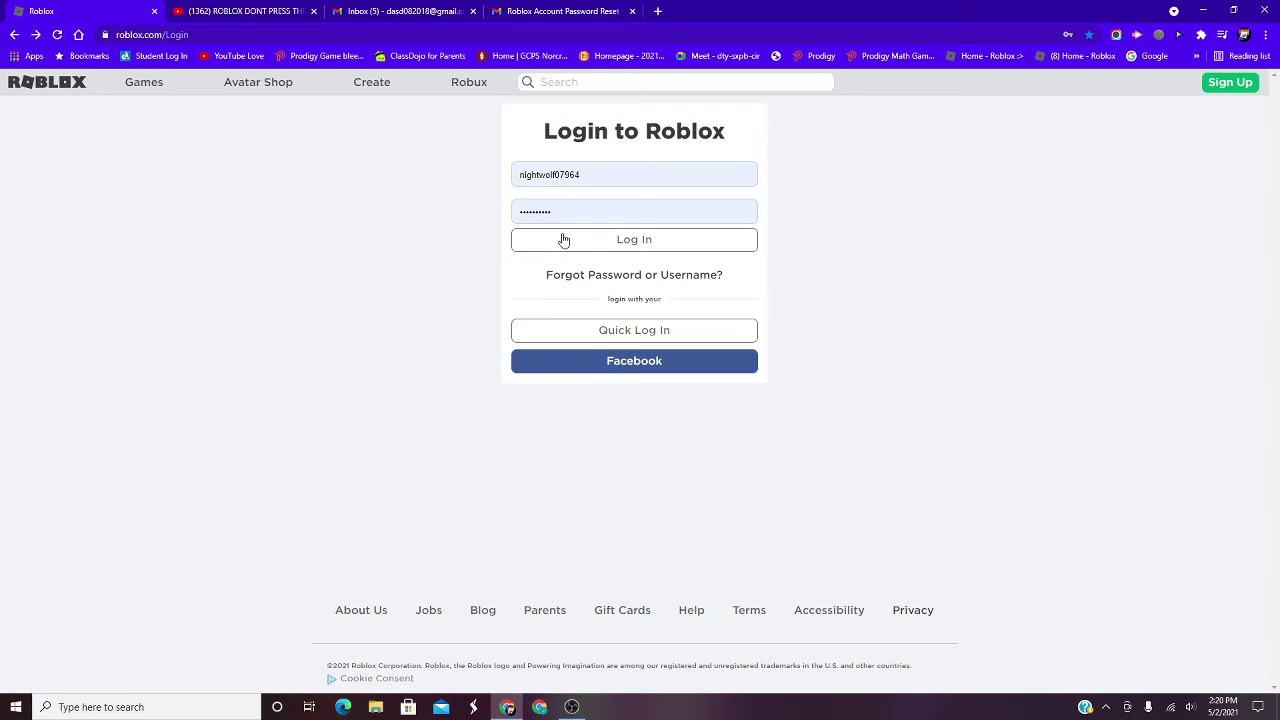